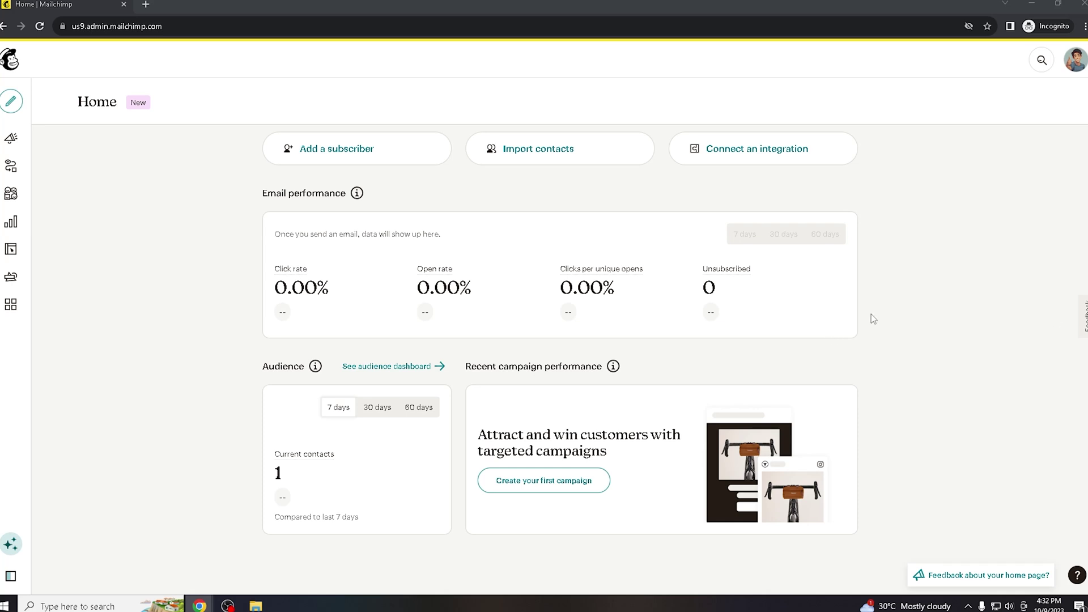
scroll(932, 315, up, 2)
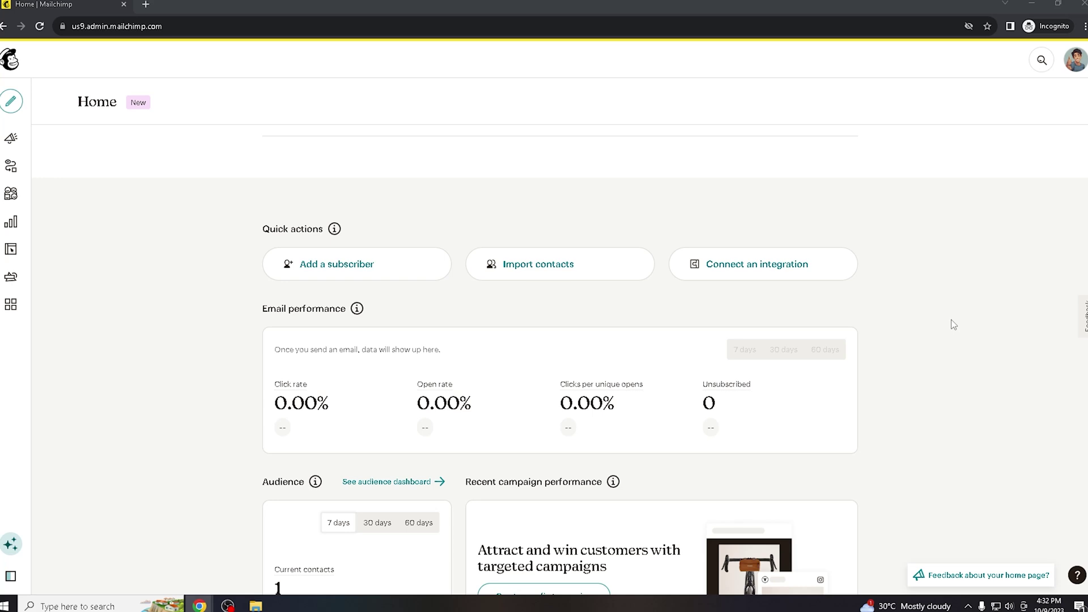
scroll(953, 324, down, 2)
scroll(952, 324, up, 2)
scroll(953, 325, up, 3)
scroll(953, 325, down, 1)
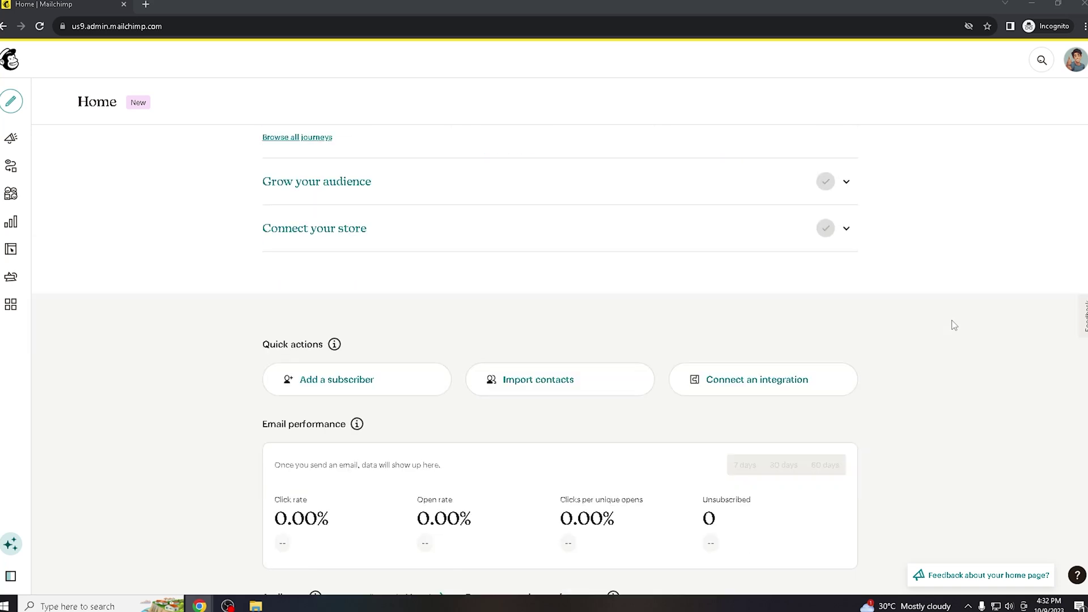
scroll(938, 357, down, 1)
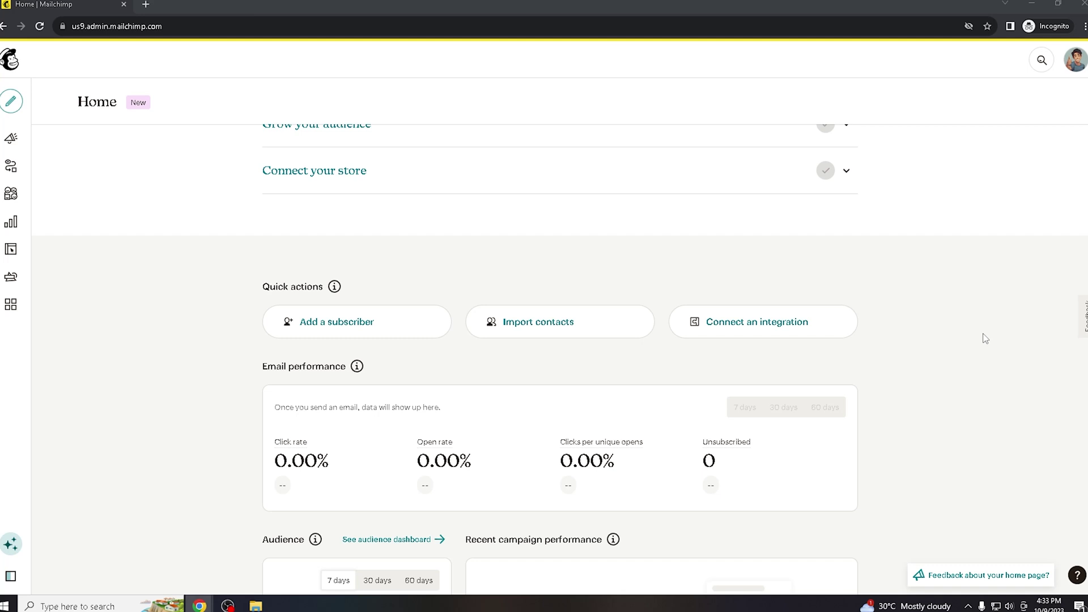
scroll(988, 343, down, 1)
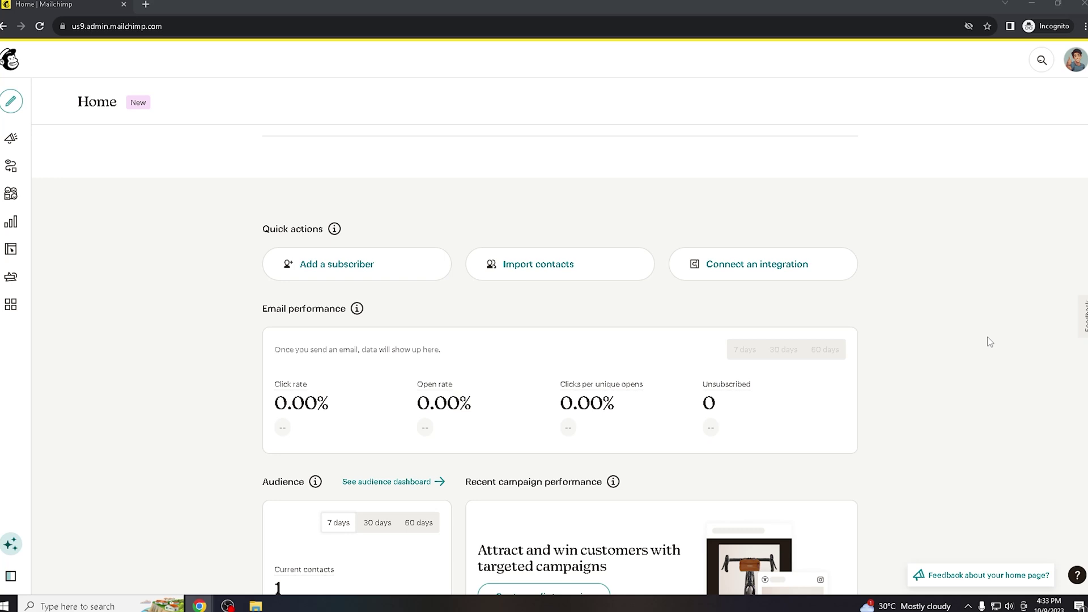
scroll(988, 341, down, 1)
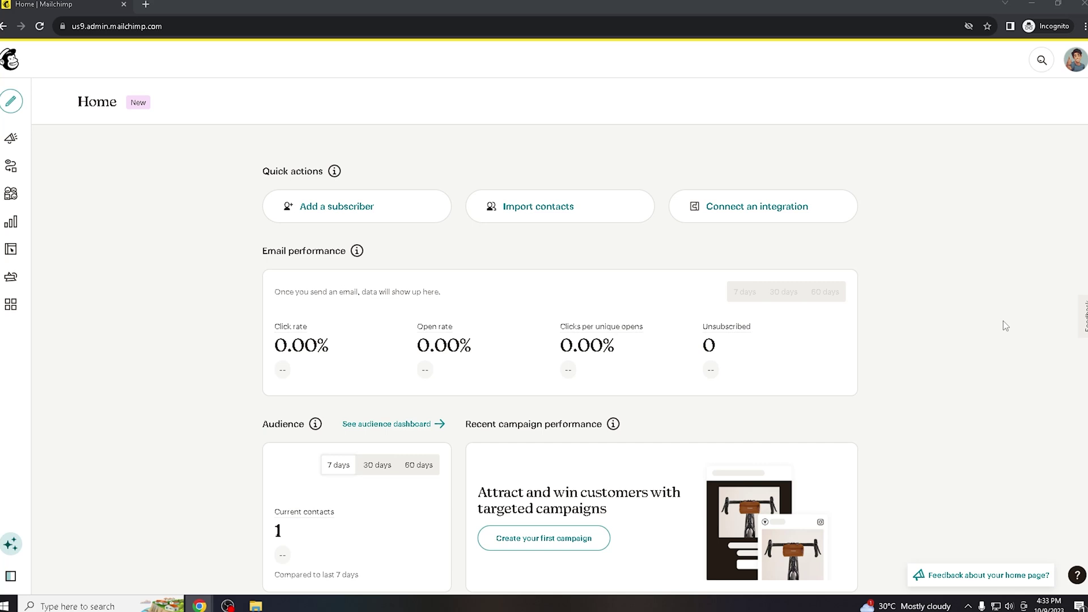
scroll(1005, 325, down, 2)
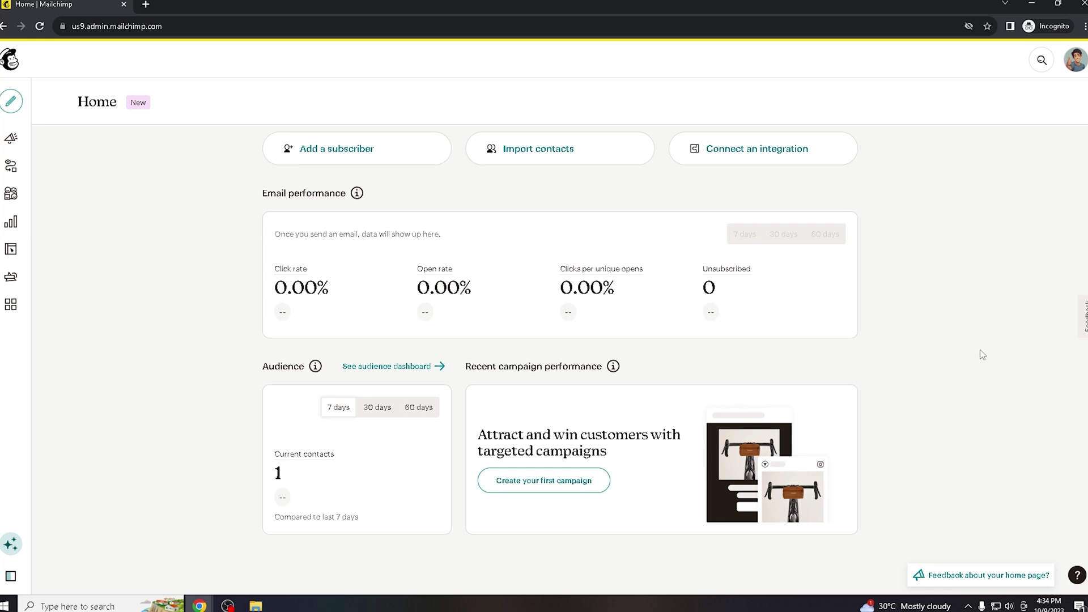
scroll(981, 354, up, 1)
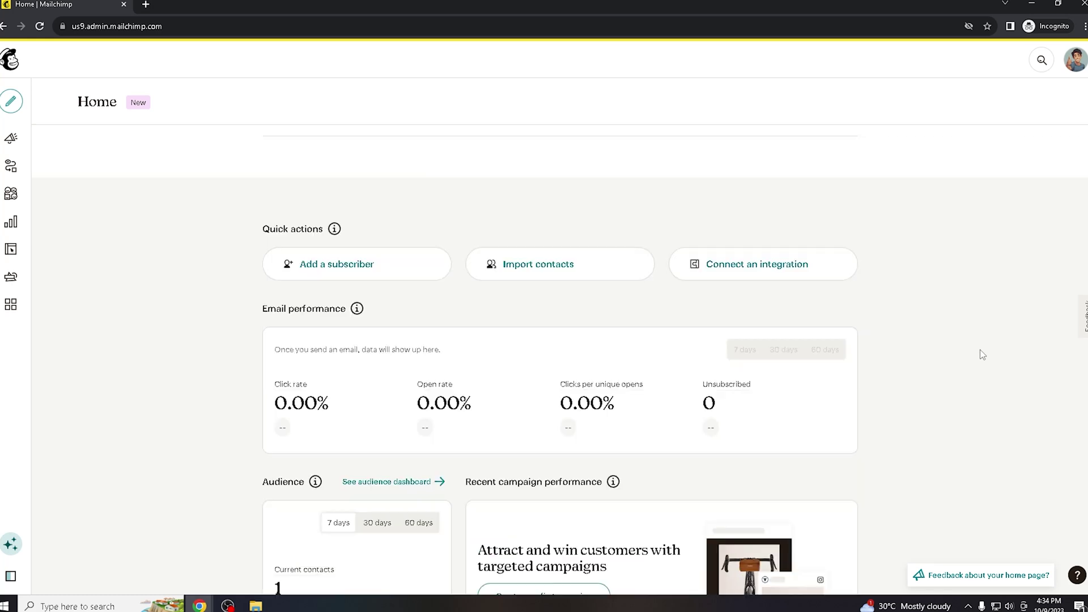
scroll(983, 358, up, 1)
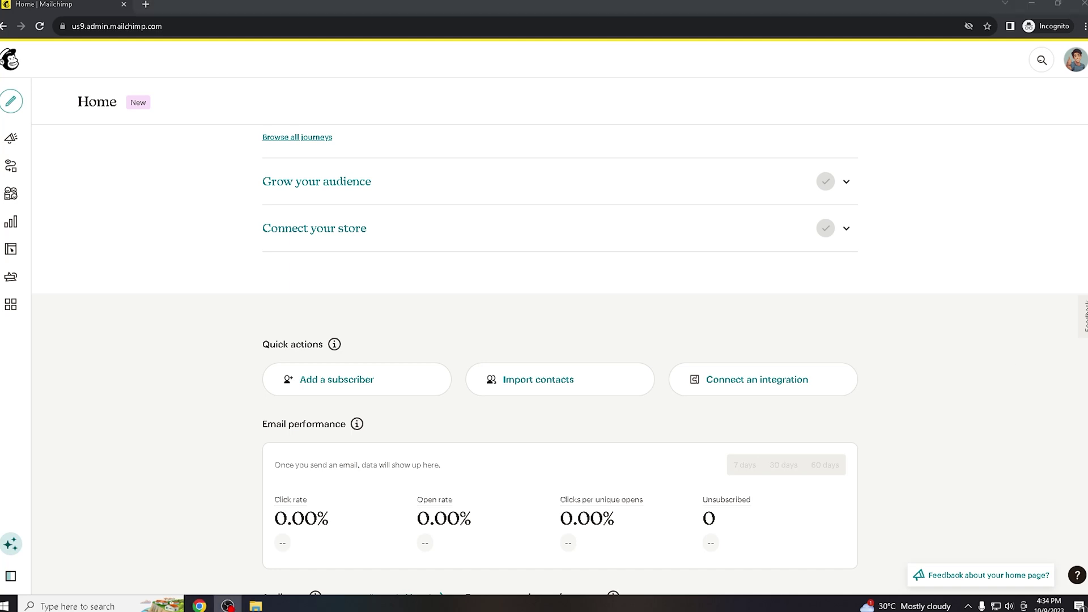
Return to the browser and start a new email template via Create, Email, Template, Get started.
key(alt+Tab)
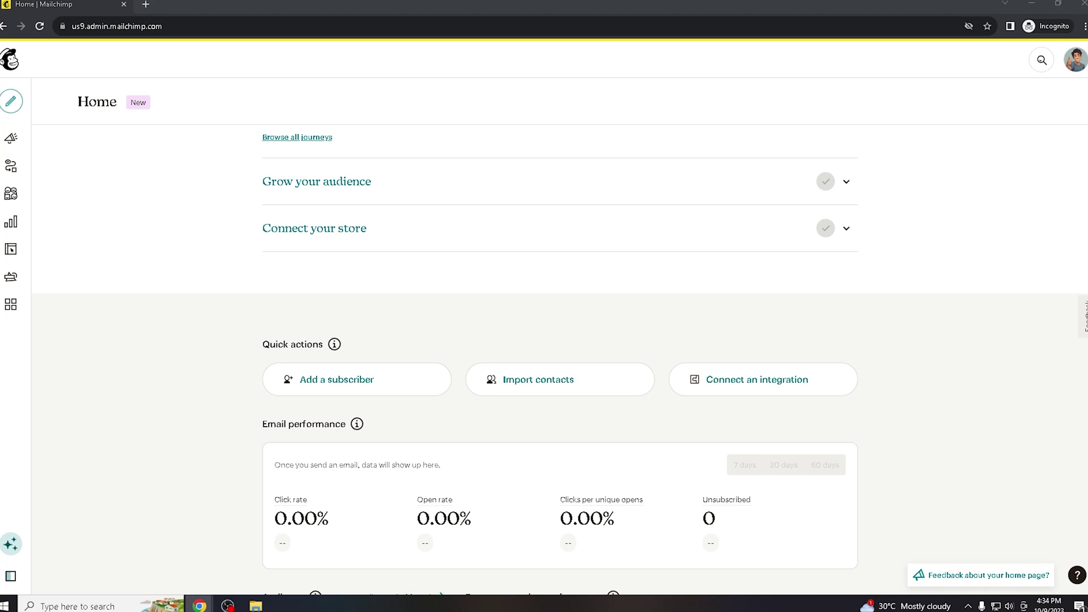
scroll(956, 370, up, 1)
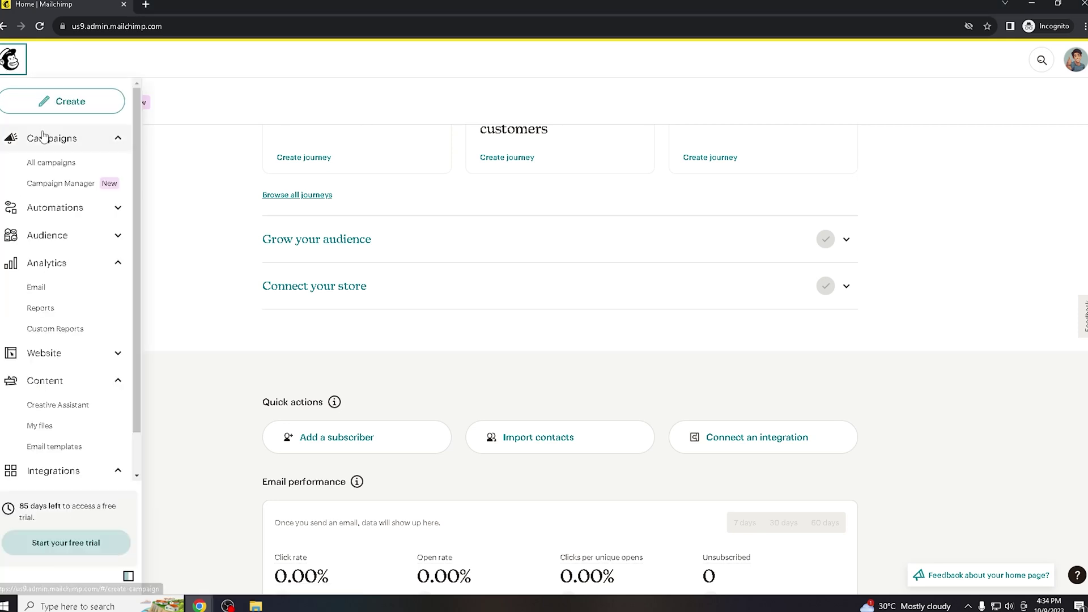
click(62, 106)
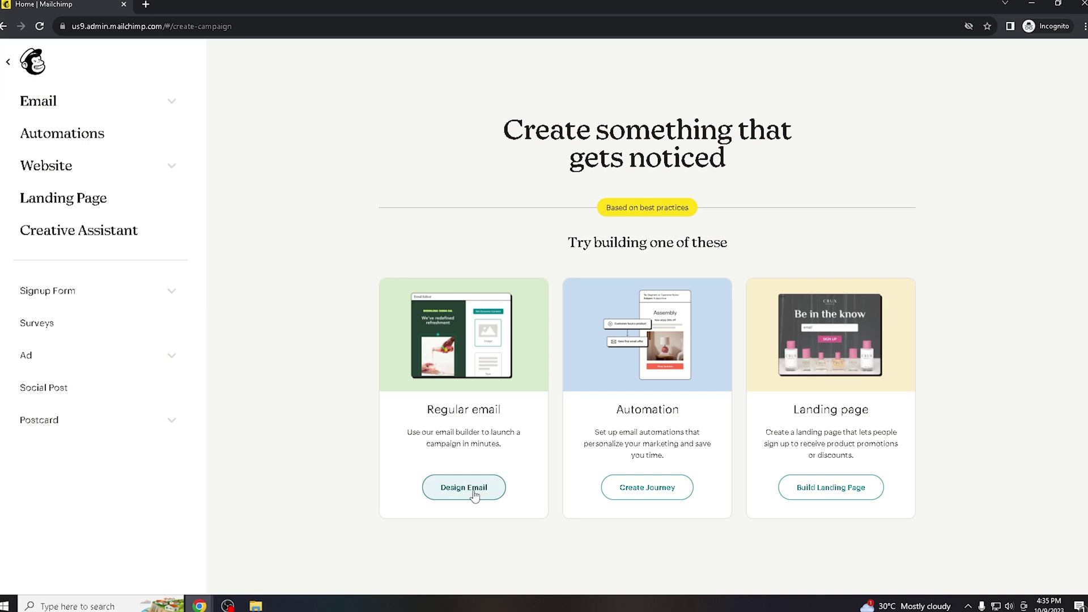
click(46, 108)
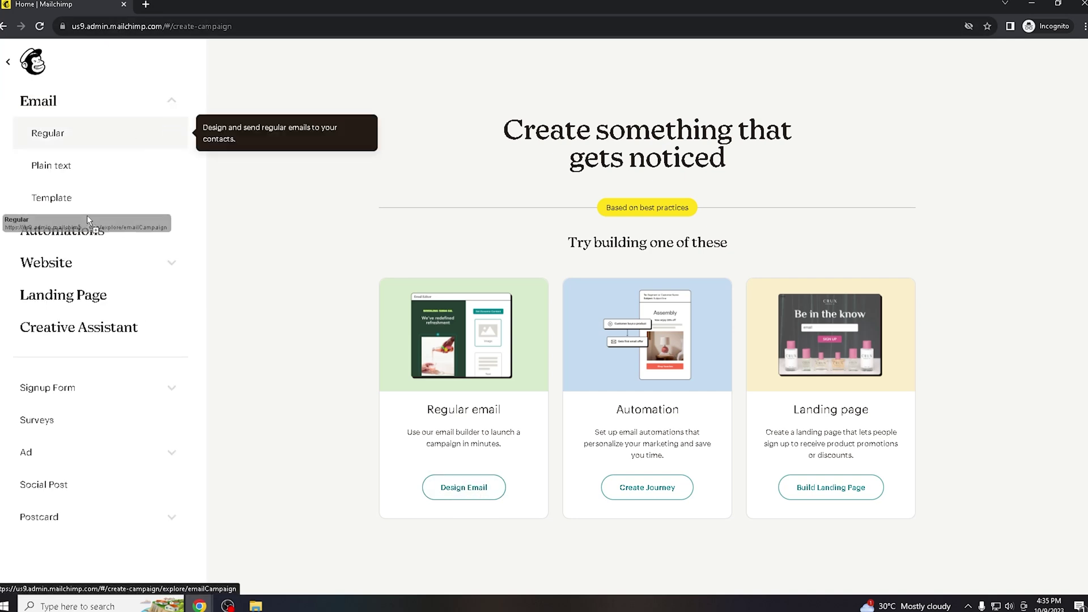
click(85, 201)
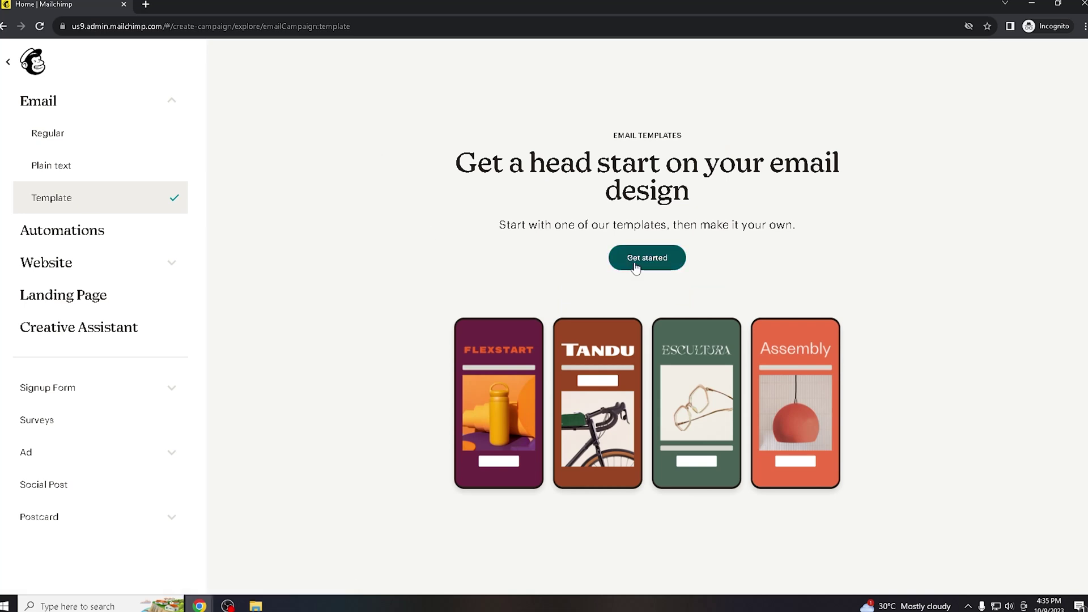
click(634, 263)
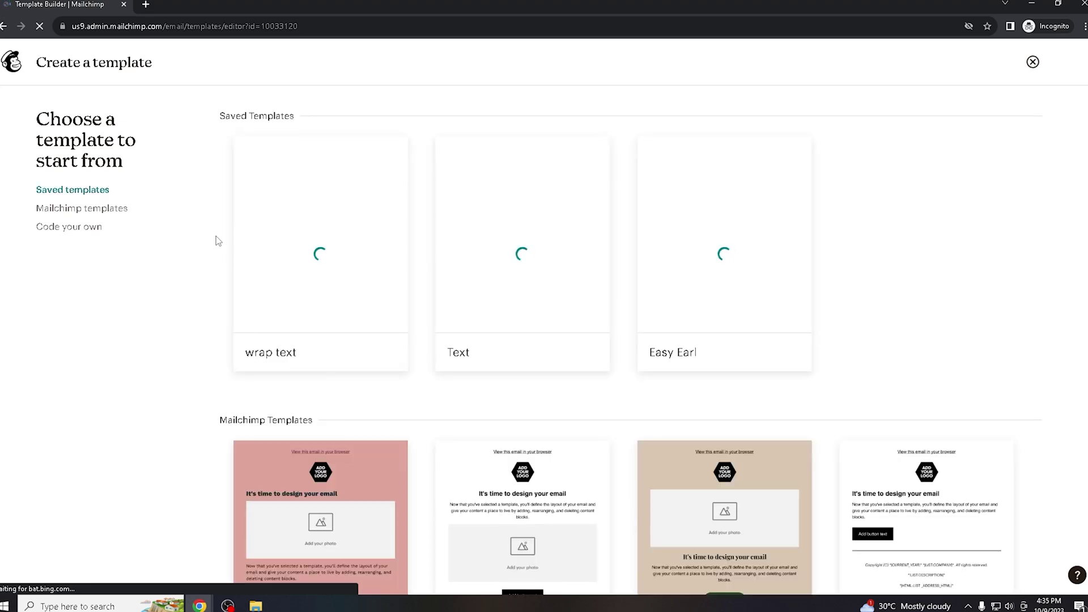
scroll(413, 340, down, 1)
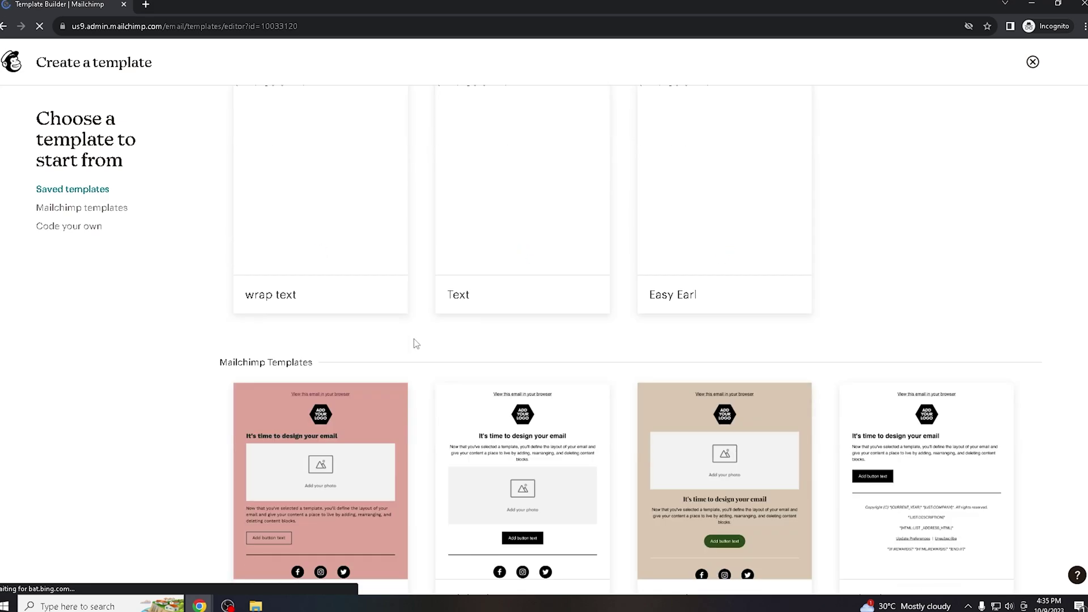
scroll(383, 421, down, 3)
scroll(421, 410, down, 3)
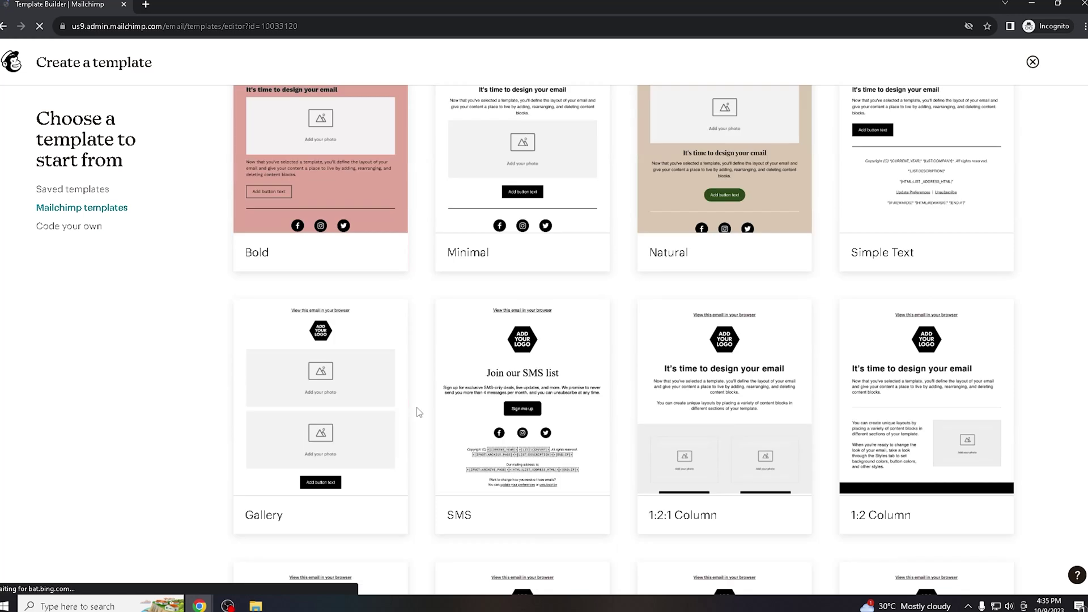
scroll(418, 408, down, 1)
scroll(417, 407, up, 3)
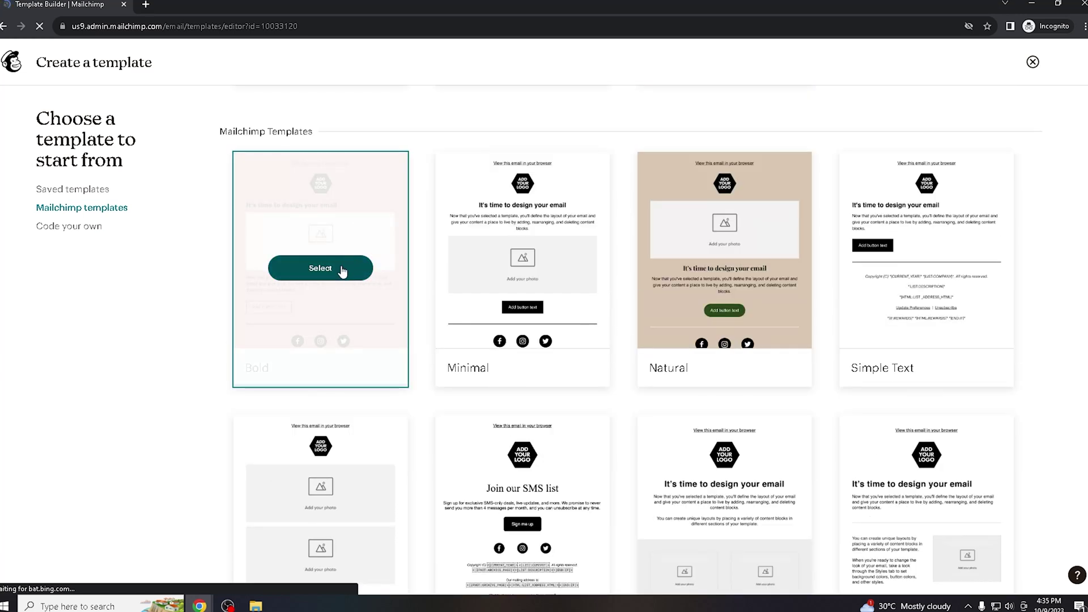
Pick the Bold Mailchimp design as the starting point for the new template.
click(341, 267)
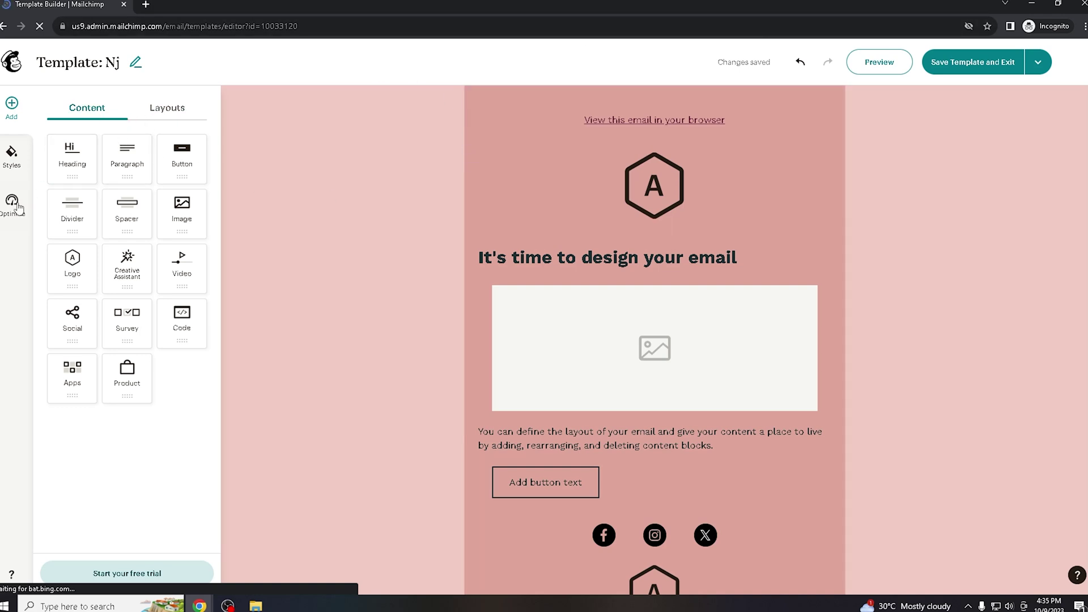
Review the Styles panel's Heading 1, 3 and 4 text settings, then select the placeholder image.
click(11, 155)
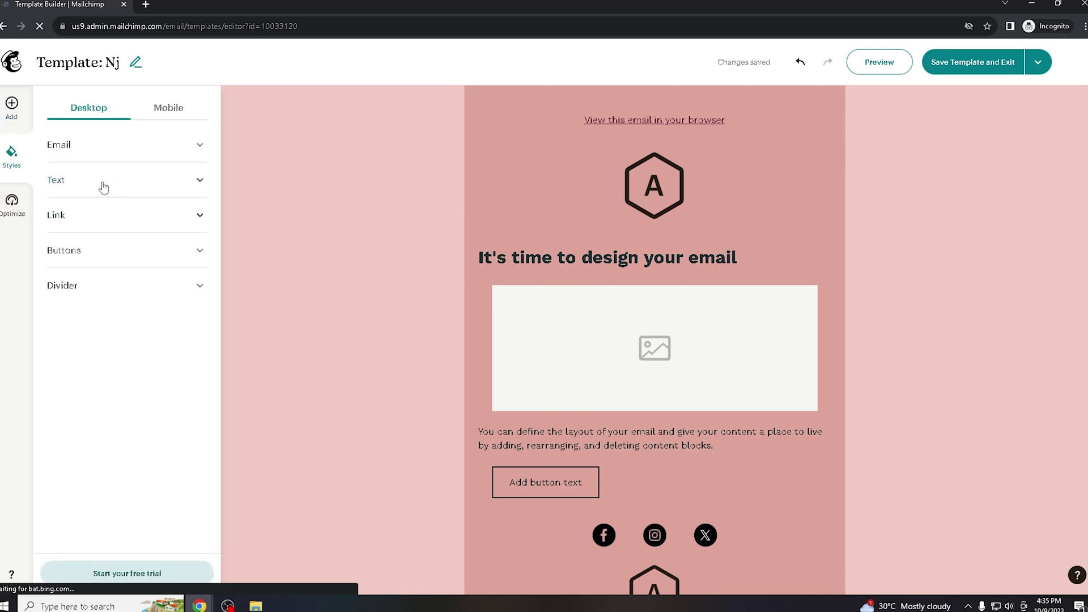
click(103, 187)
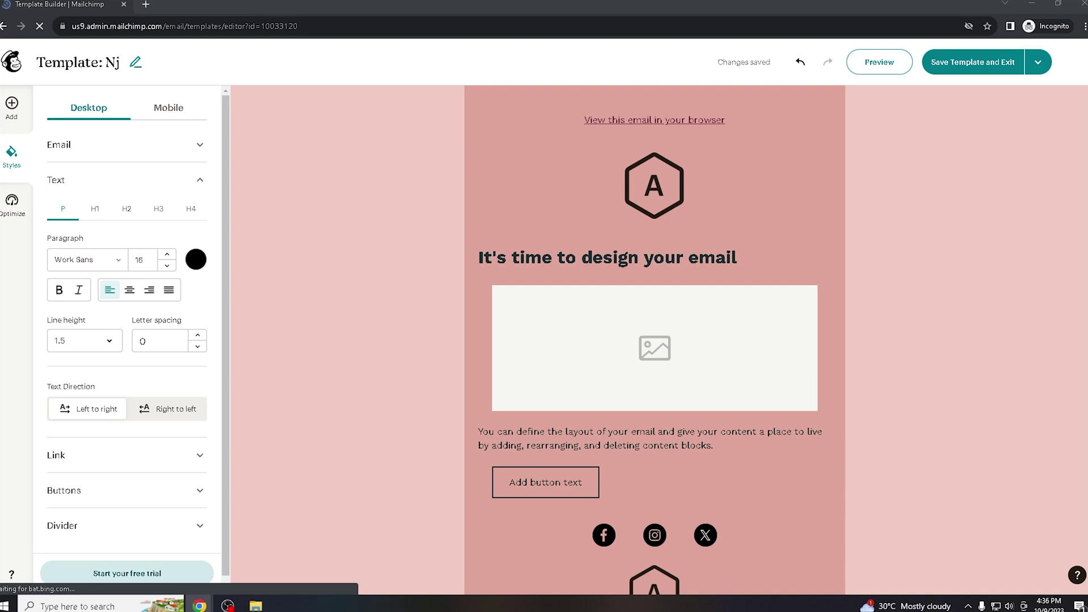
click(100, 213)
click(127, 211)
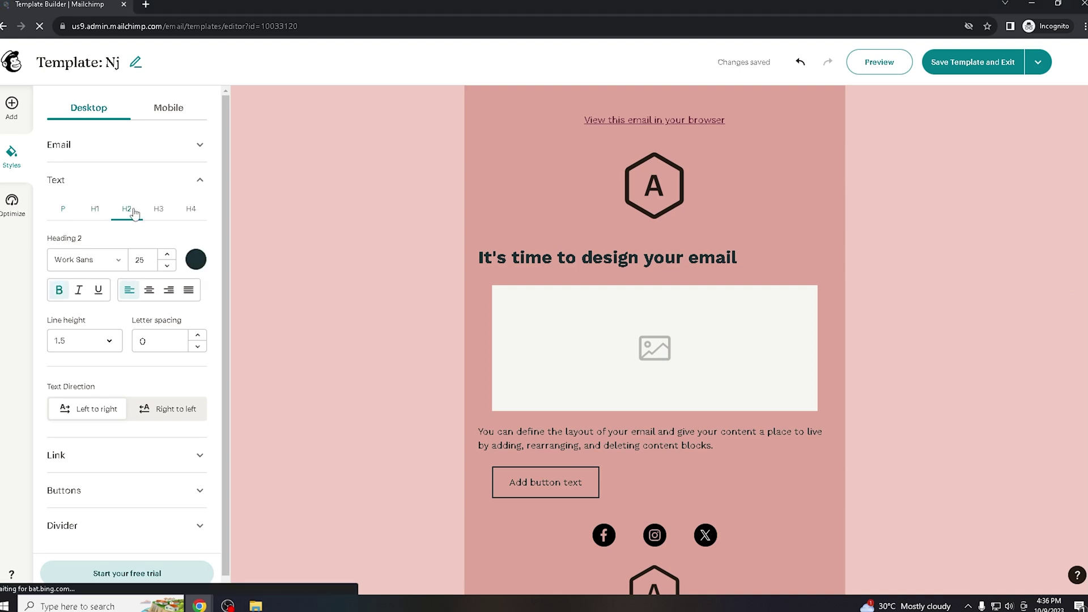
click(190, 210)
scroll(81, 299, down, 1)
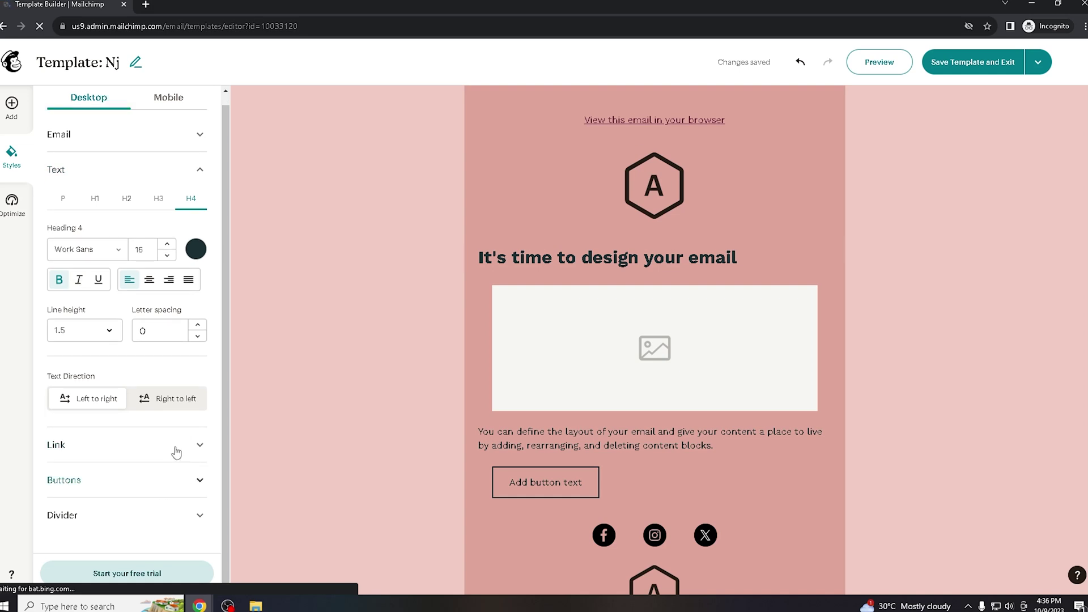
scroll(175, 439, down, 2)
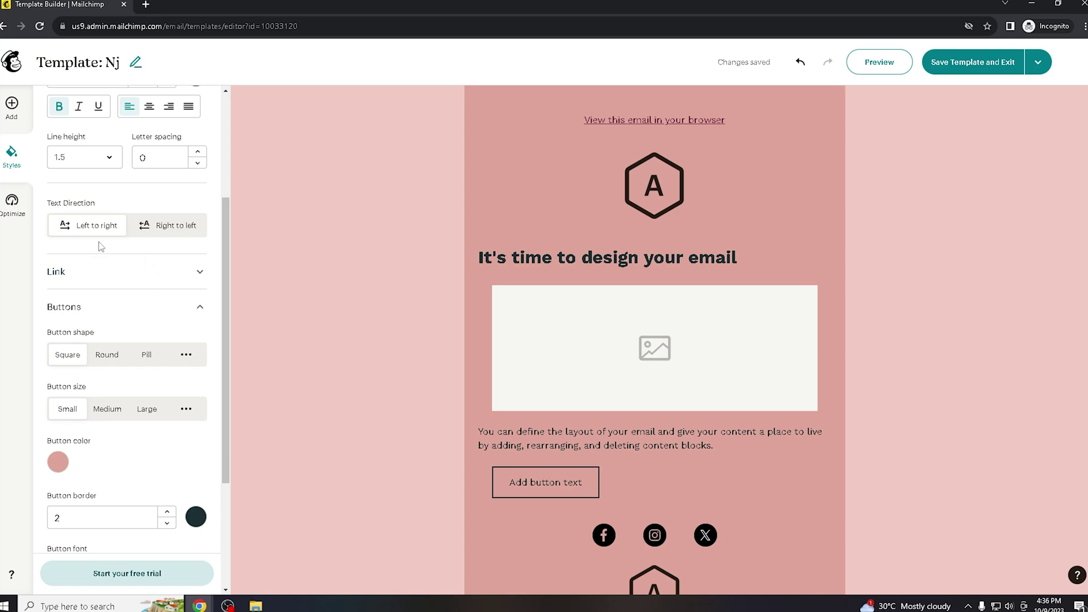
click(597, 302)
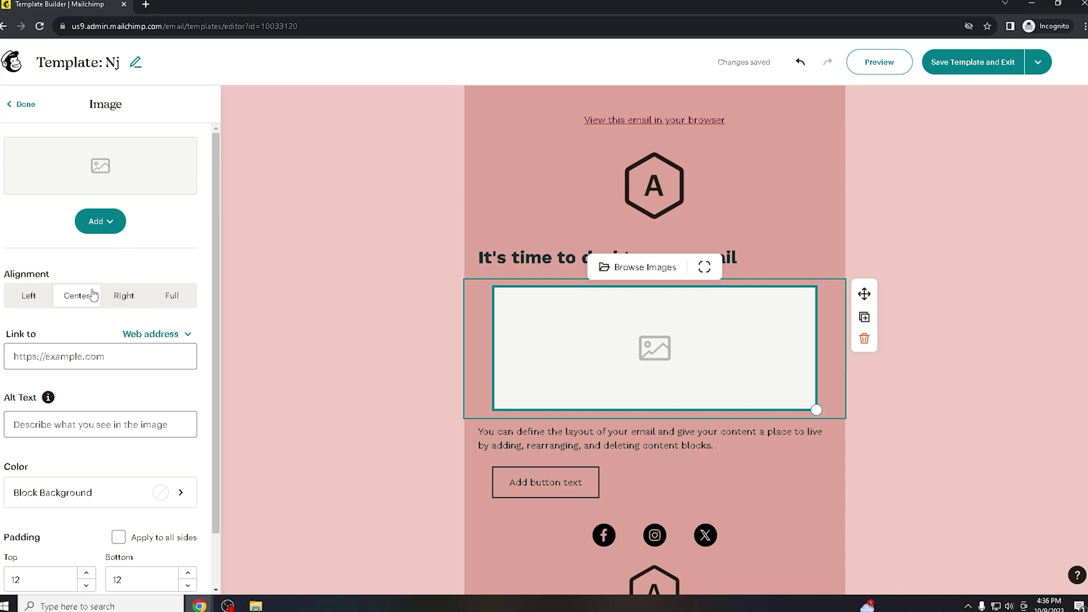
scroll(117, 276, down, 1)
scroll(151, 408, up, 1)
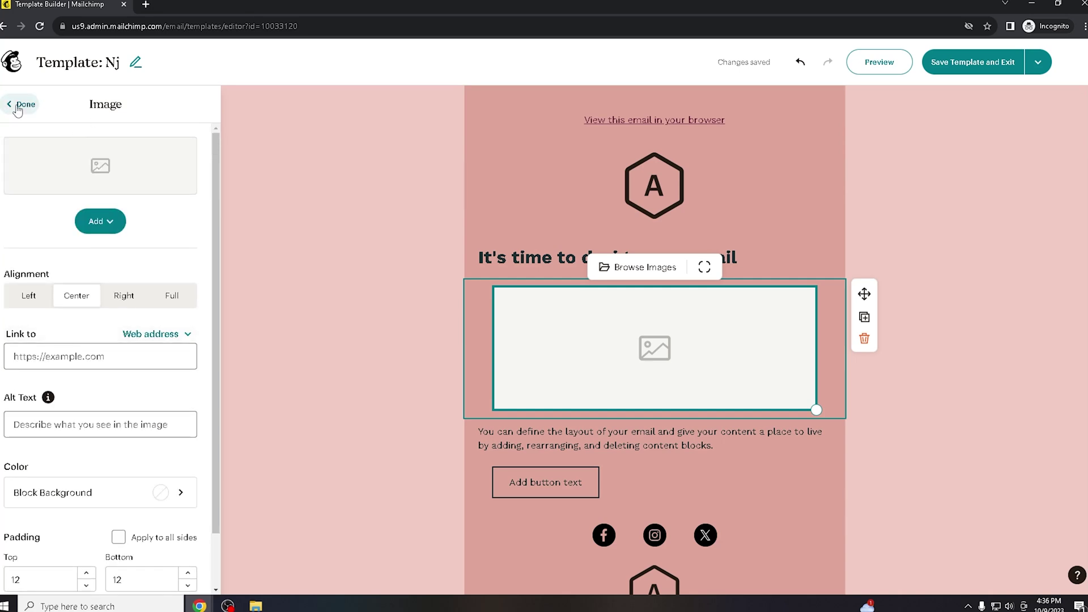
Browse the image add options, optimization tips, and the text and link style settings.
click(105, 220)
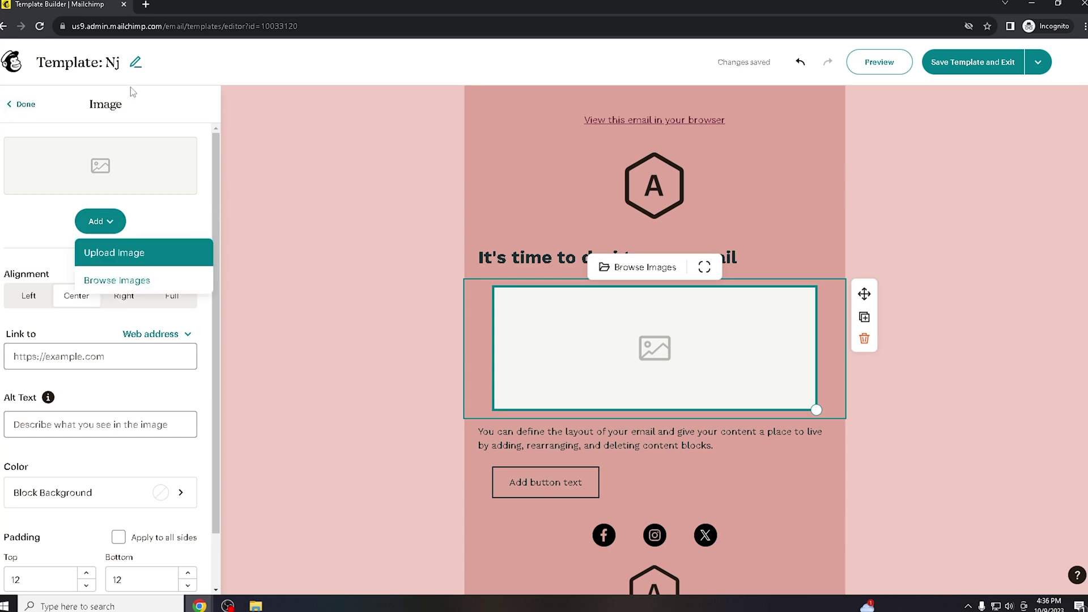
click(423, 247)
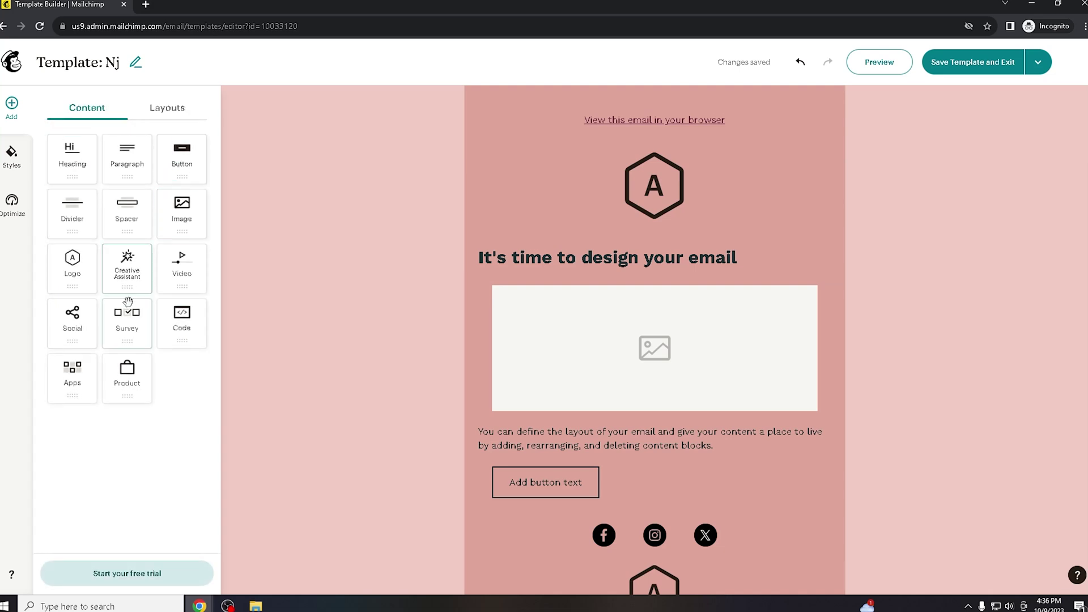
click(19, 196)
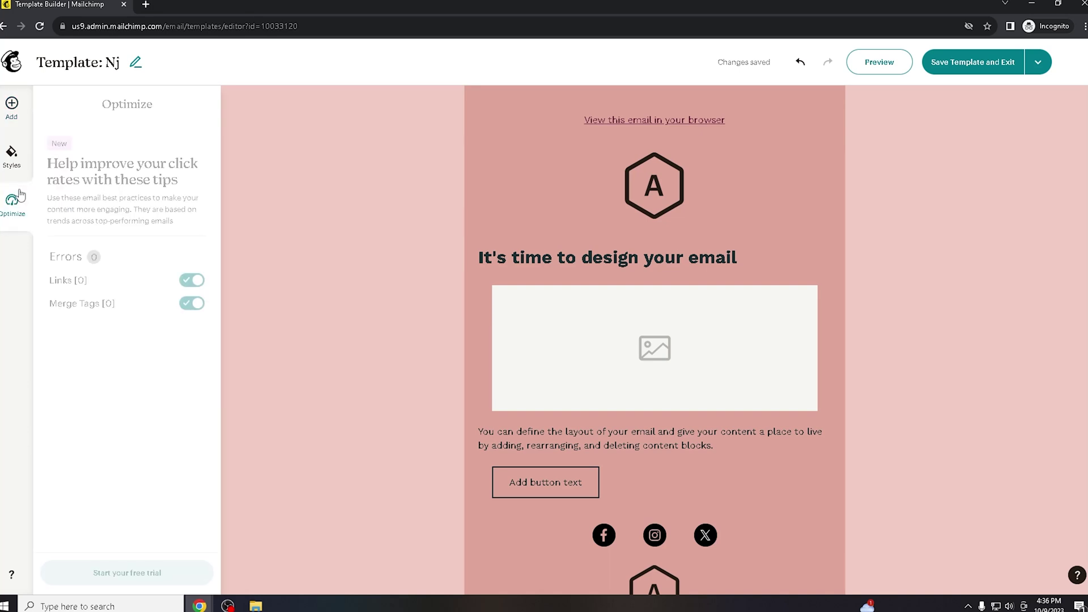
click(13, 155)
click(60, 177)
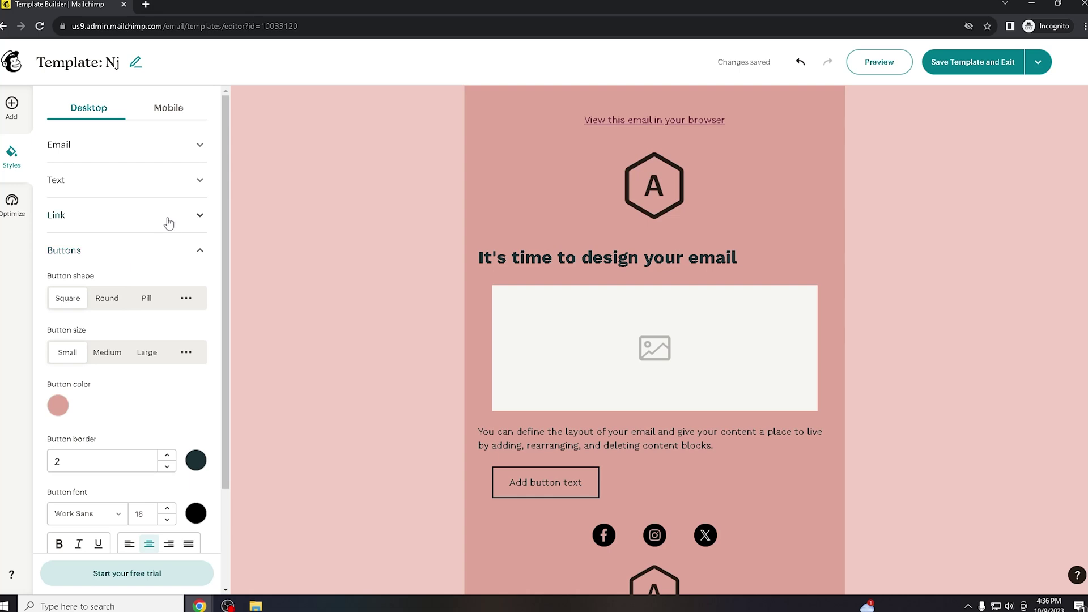
click(166, 220)
scroll(166, 294, down, 2)
scroll(145, 264, up, 2)
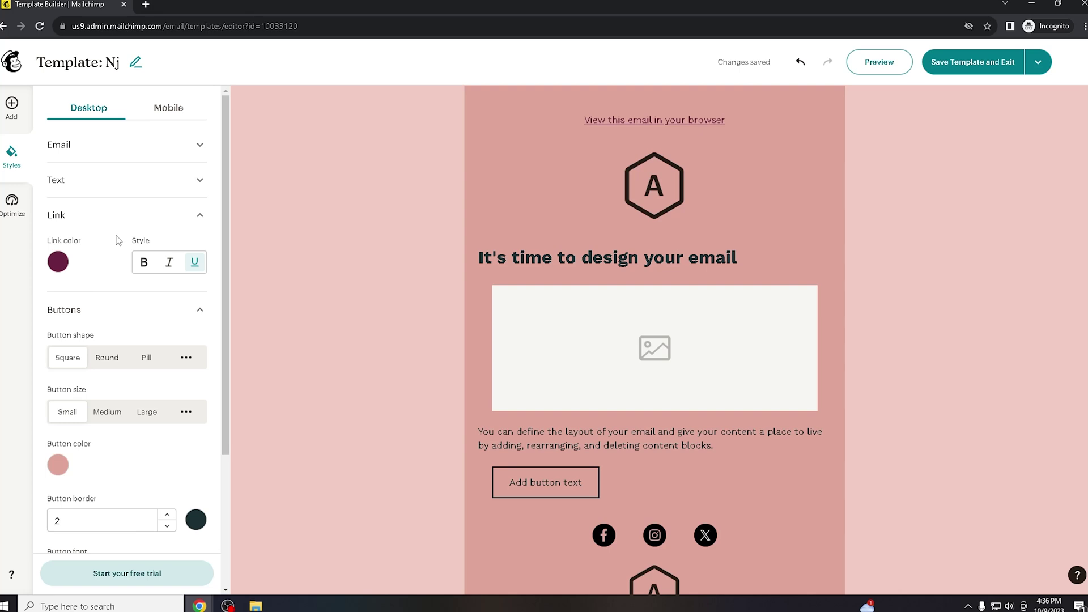
scroll(99, 353, down, 2)
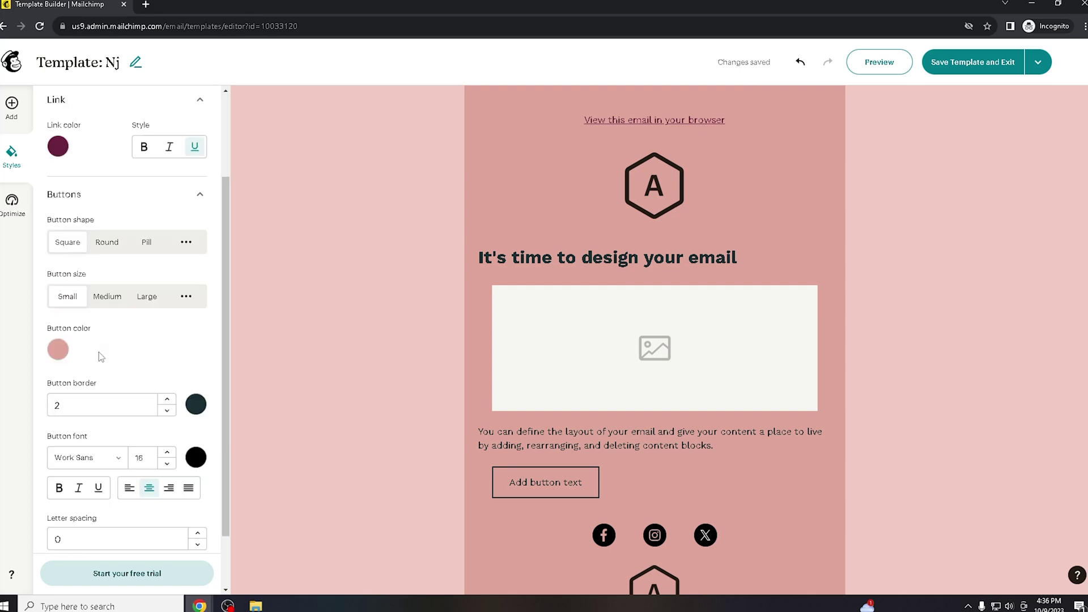
scroll(100, 353, up, 2)
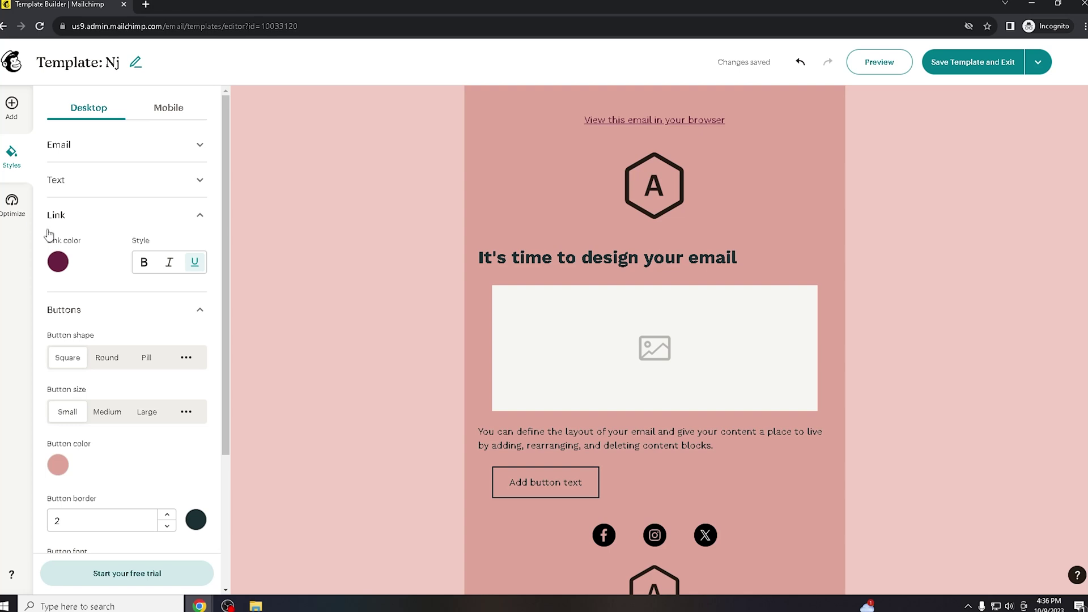
Preview mobile and desktop styles, then select the word 'email' in the paragraph.
click(166, 107)
click(101, 114)
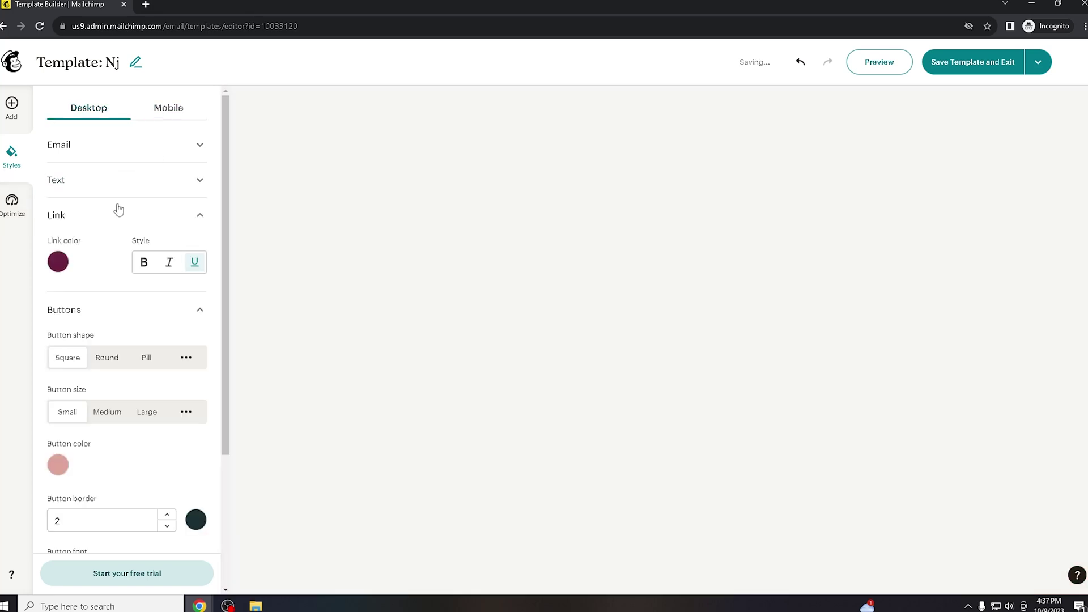
scroll(111, 329, down, 3)
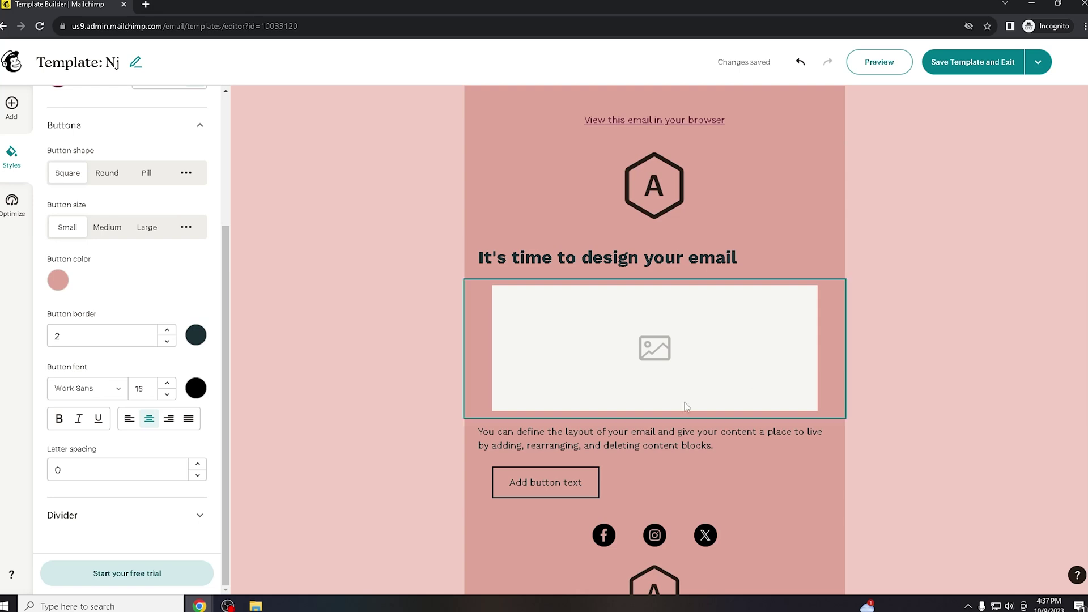
double_click(644, 431)
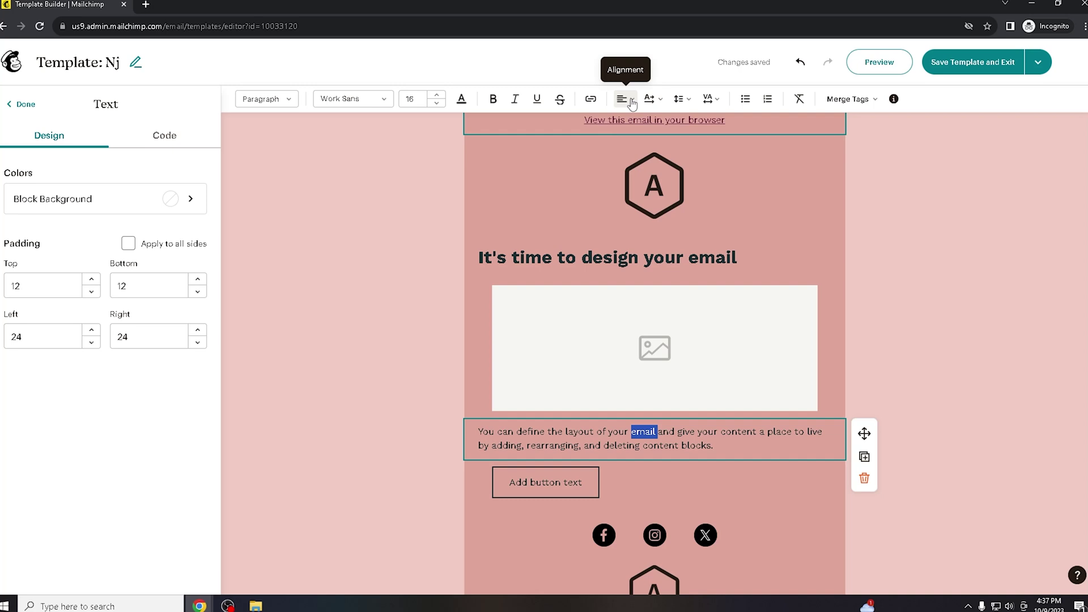
Swap 'email' for the Table of Contents merge tag *|MC:TOC|* from Merge Tags.
click(871, 104)
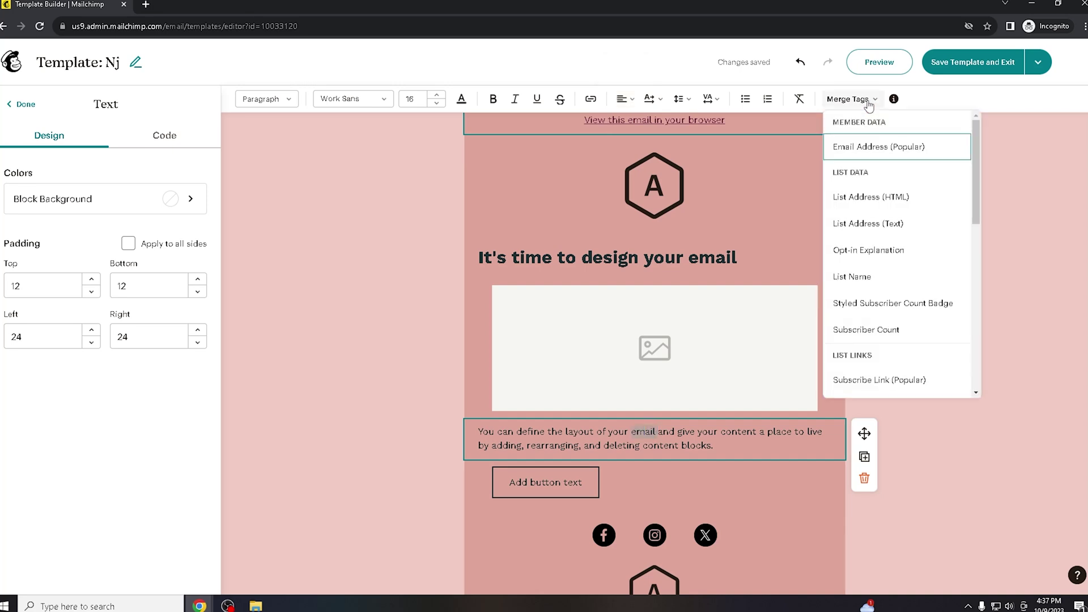
scroll(890, 298, down, 2)
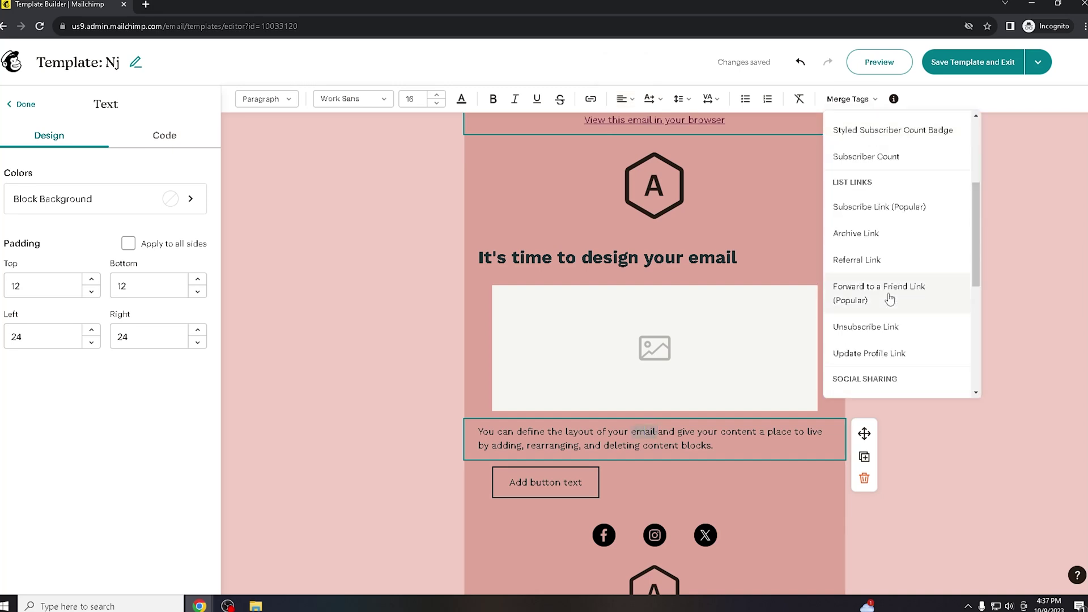
scroll(893, 296, down, 2)
scroll(894, 294, down, 1)
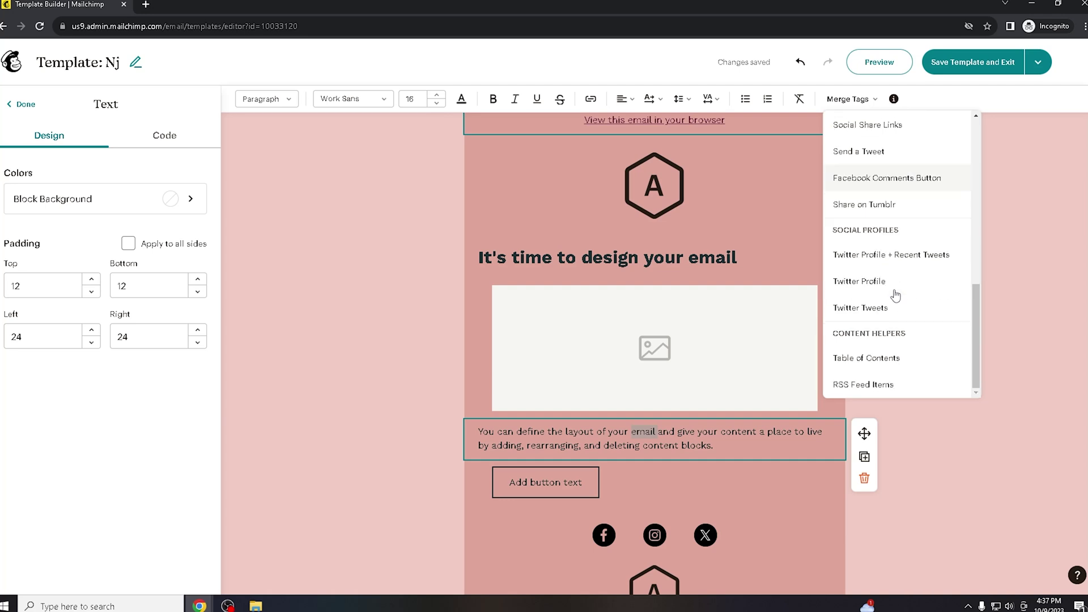
click(880, 360)
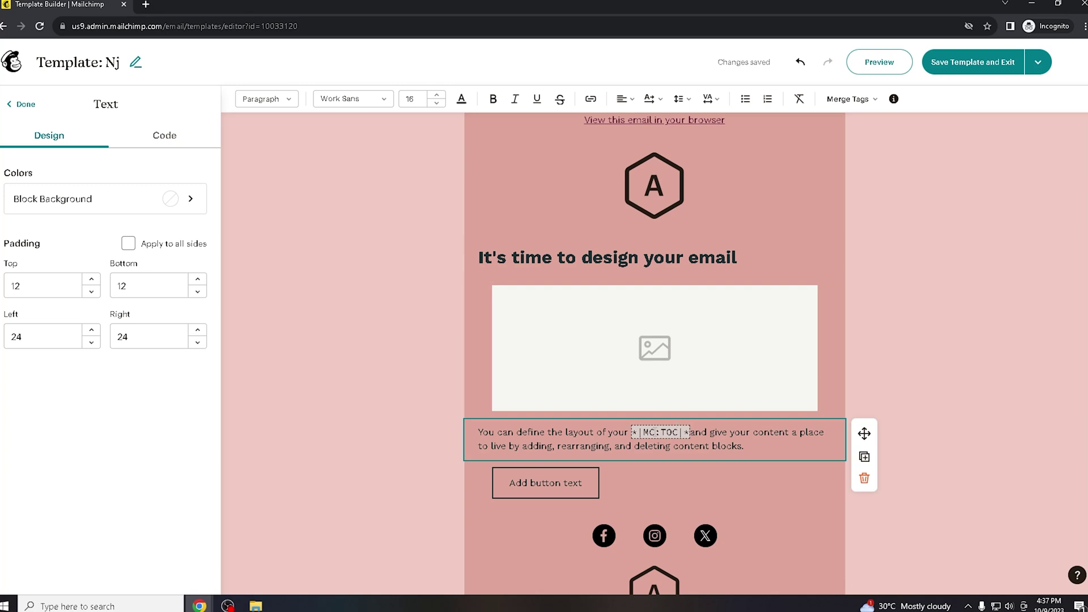
Reopen the Merge Tags list, then switch to another open program.
click(844, 101)
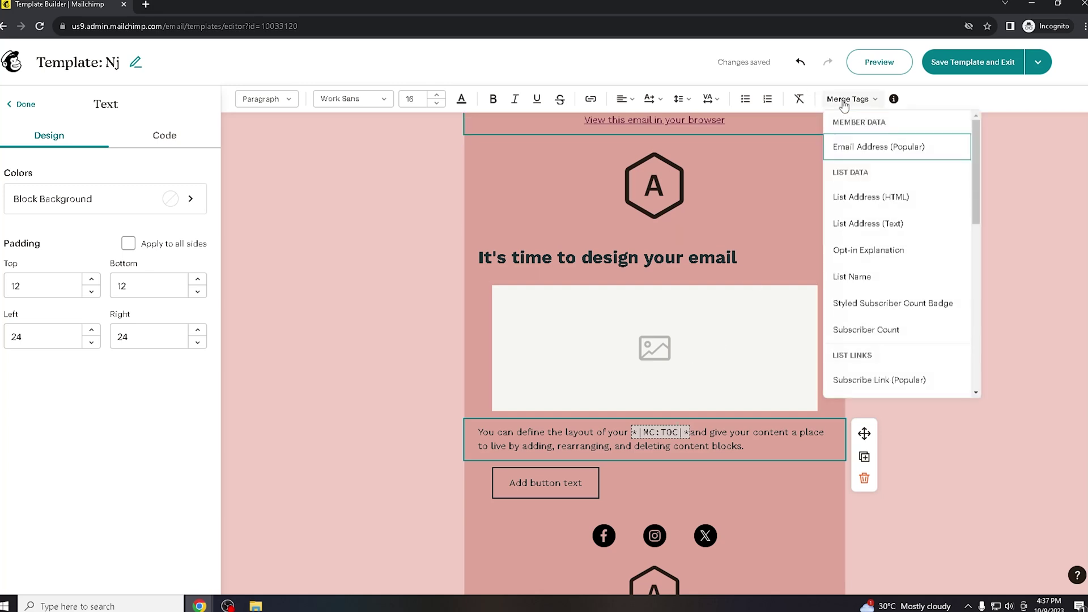
scroll(902, 299, down, 2)
scroll(908, 302, down, 3)
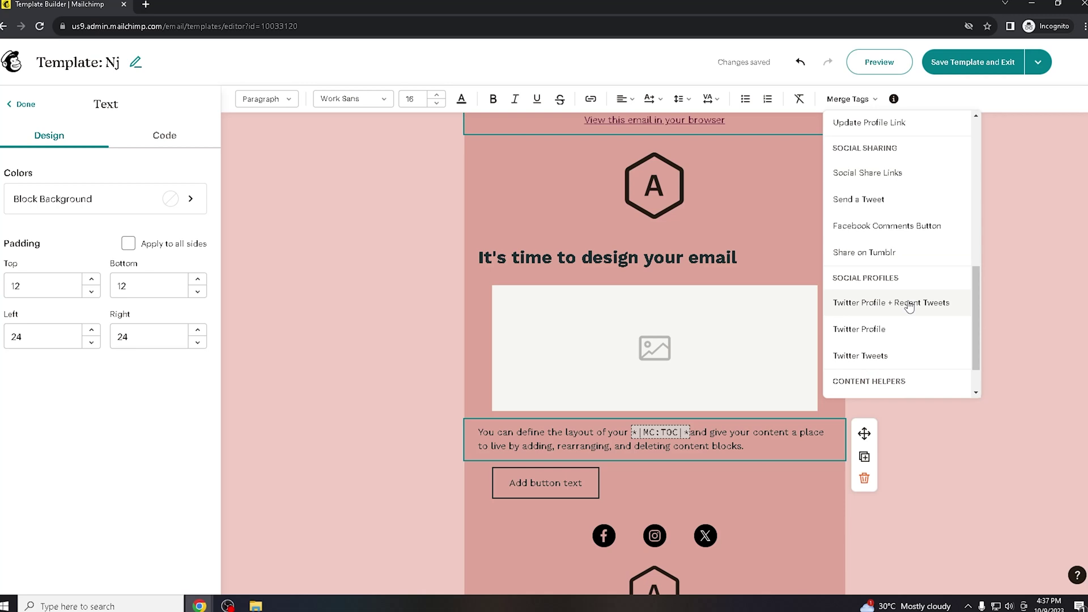
scroll(909, 306, down, 1)
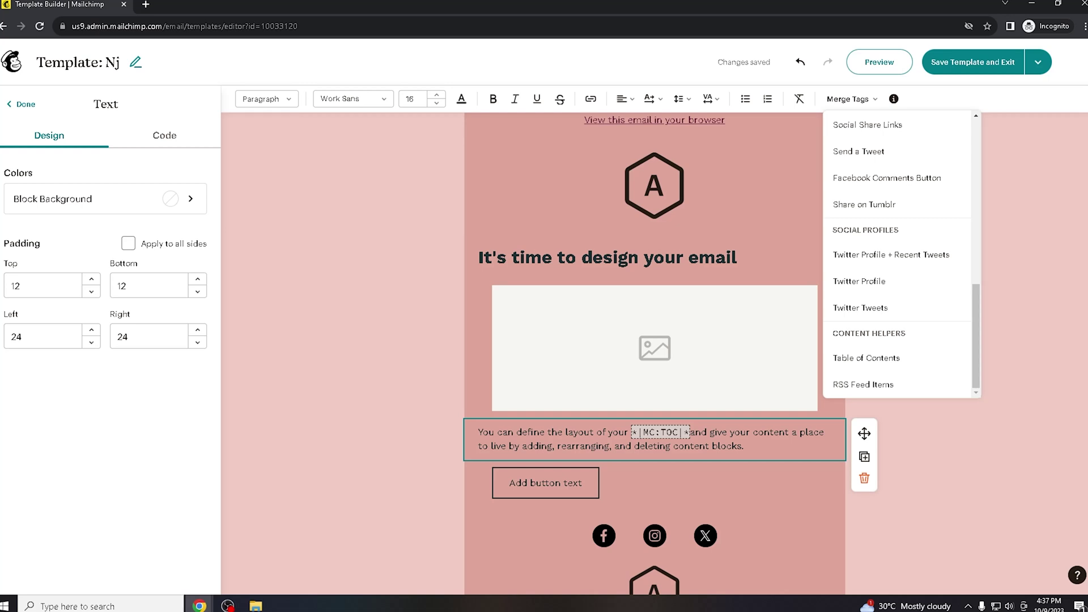
click(226, 606)
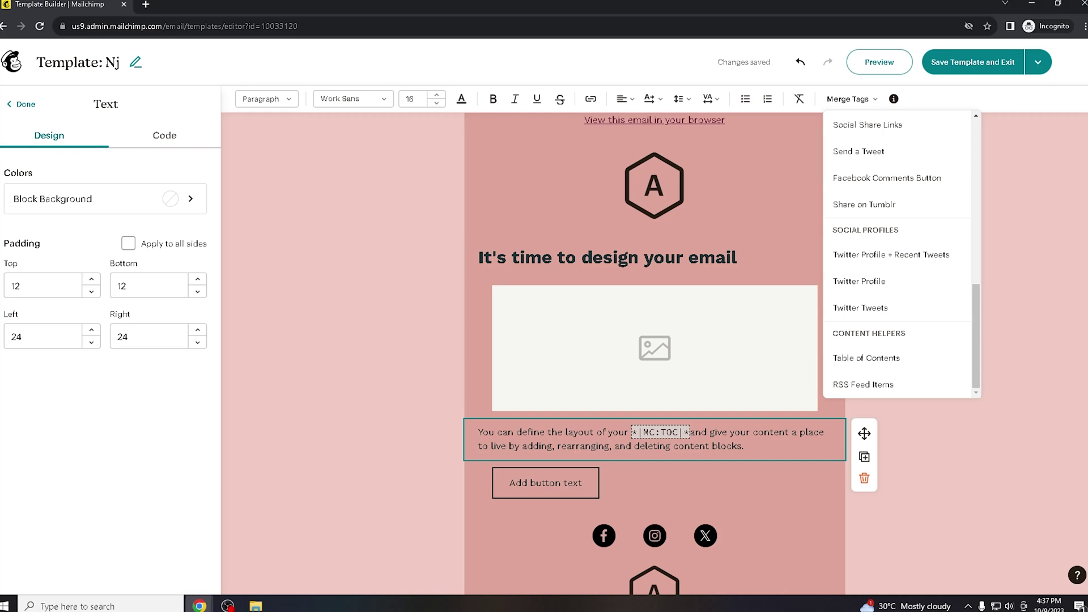